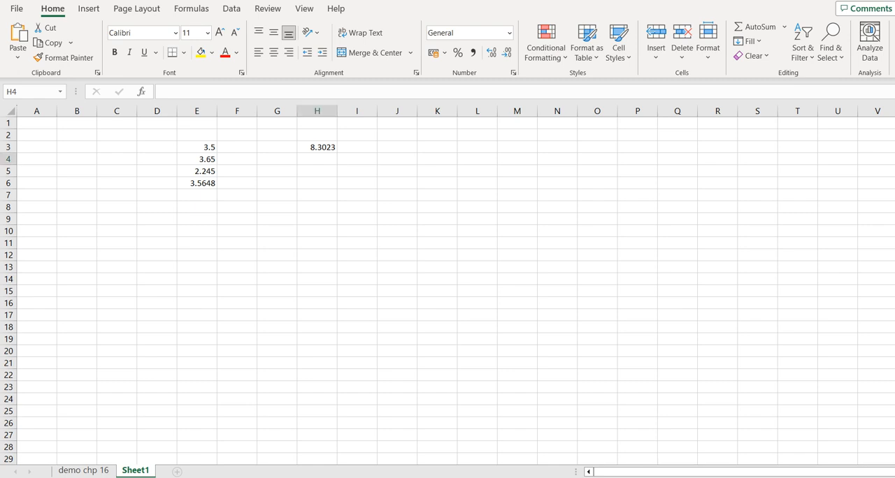
# - Insert an INT function in I3 that rounds the number in H3 down to an integer
pyautogui.click(357, 148)
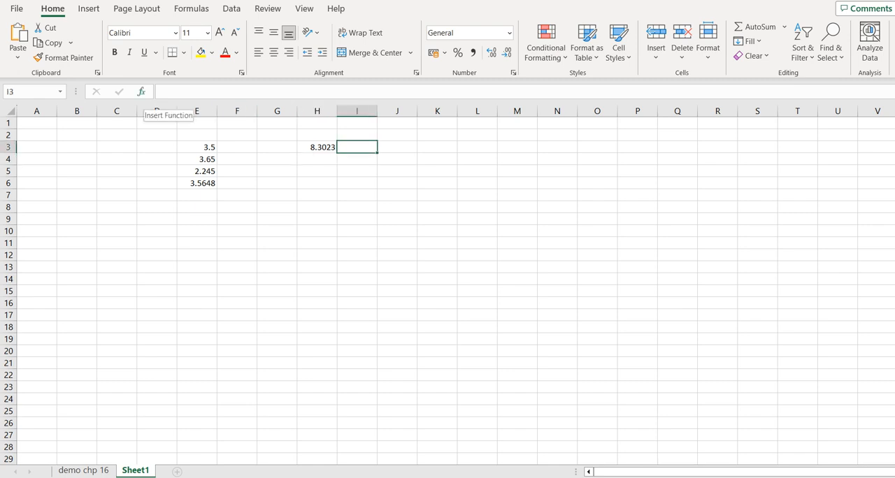
pyautogui.click(140, 91)
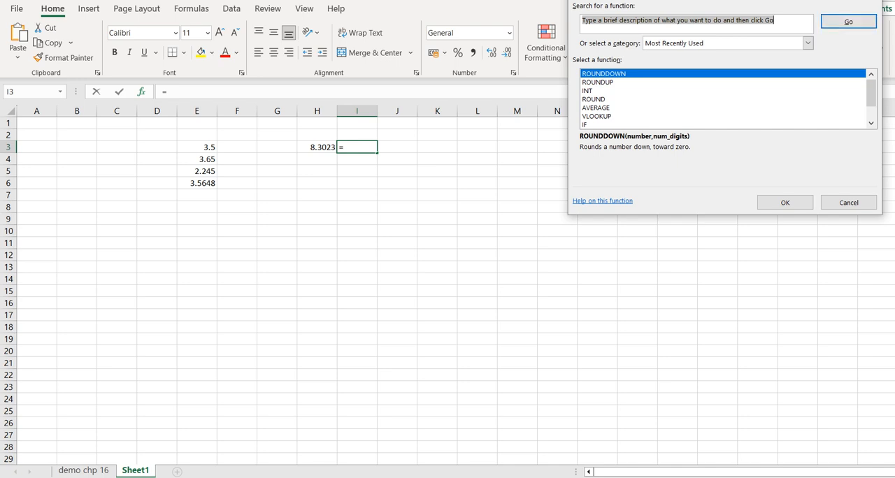
pyautogui.click(587, 91)
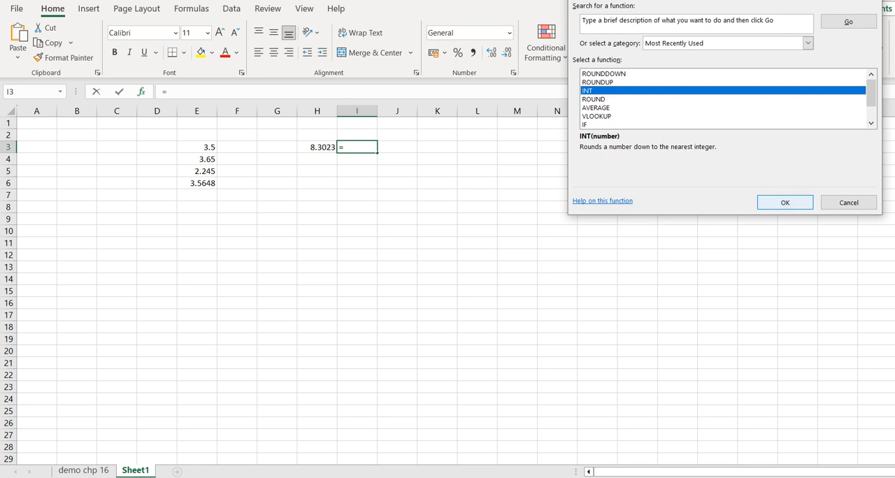
pyautogui.press('Return')
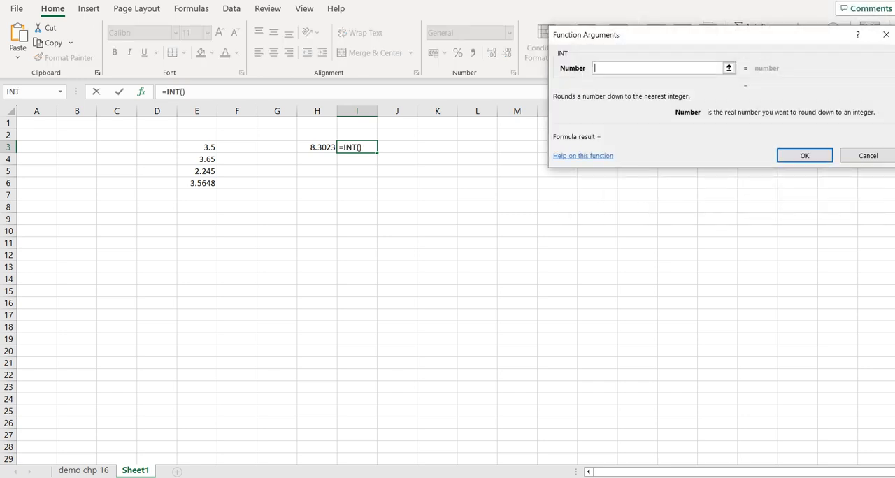
pyautogui.click(317, 147)
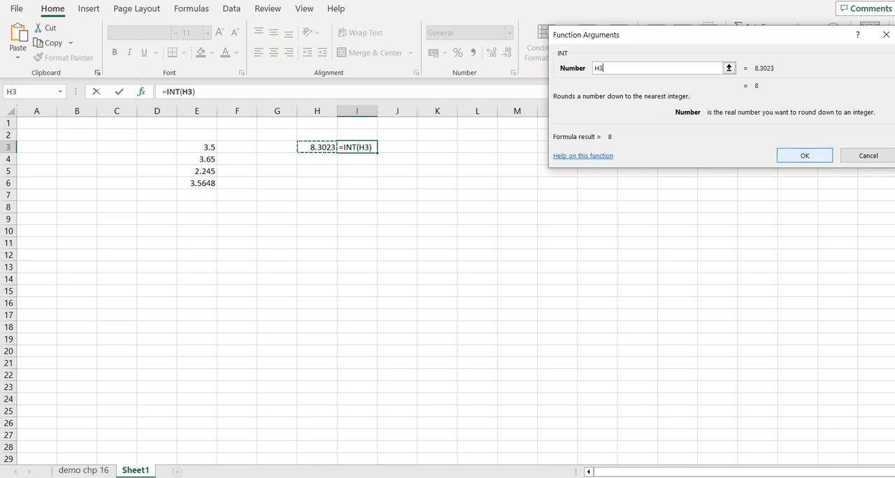
pyautogui.click(804, 155)
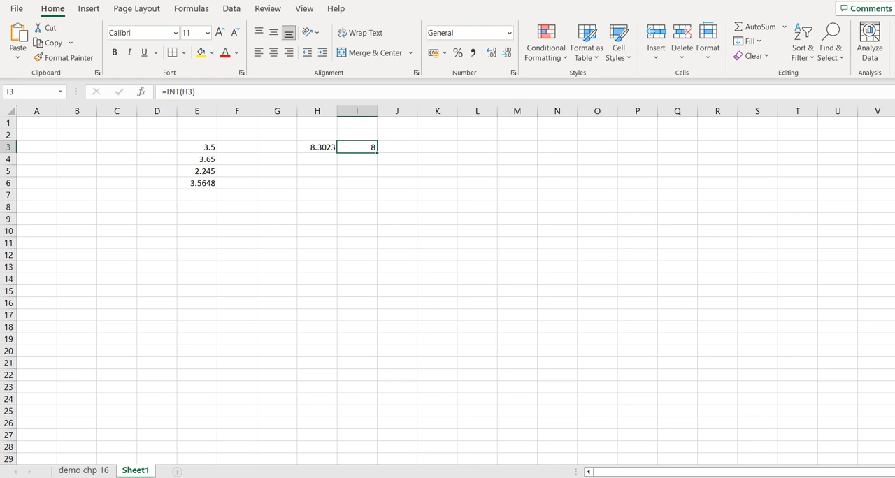
# - Insert a ROUND function in F3 for the number in E3 with 0 digits, and clear the cell again
pyautogui.click(237, 148)
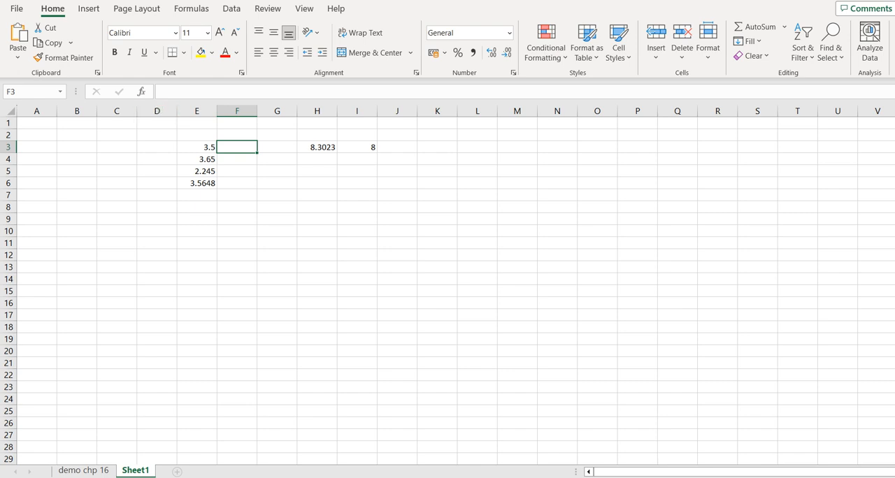
pyautogui.hotkey('shift', 'F3')
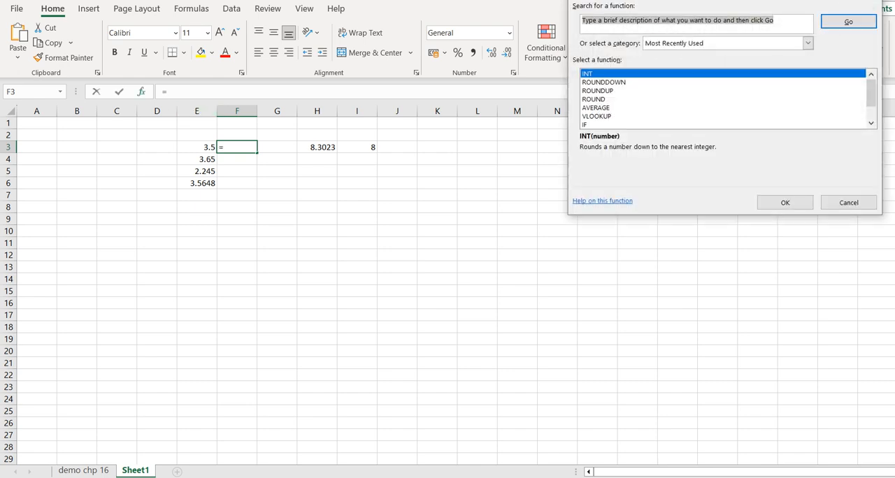
pyautogui.click(594, 100)
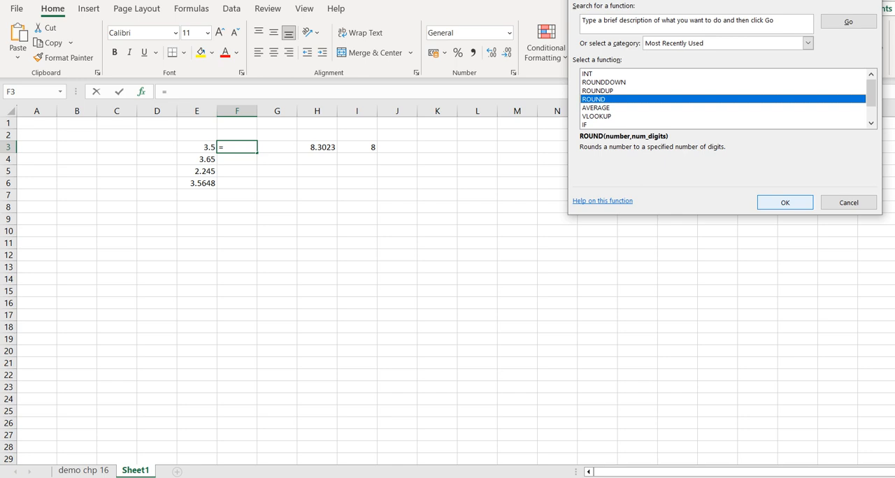
pyautogui.click(784, 202)
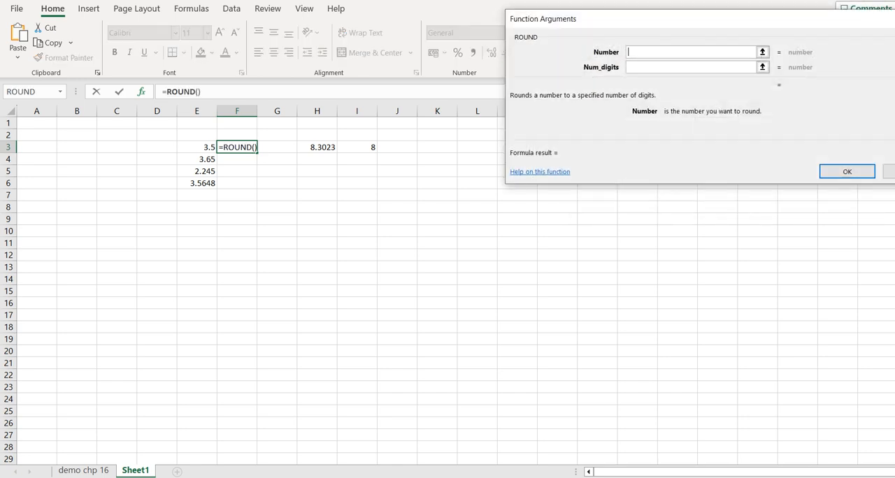
pyautogui.click(197, 147)
pyautogui.click(690, 67)
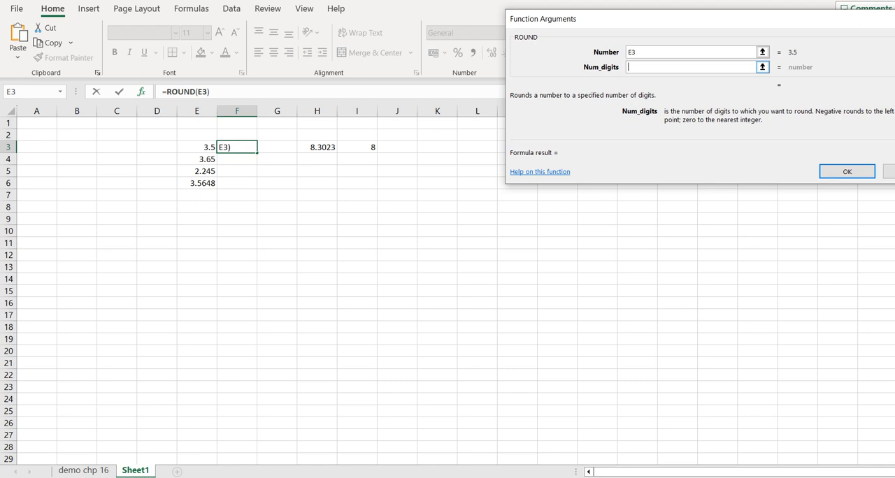
pyautogui.write('1')
pyautogui.press('BackSpace')
pyautogui.write('0')
pyautogui.press('Return')
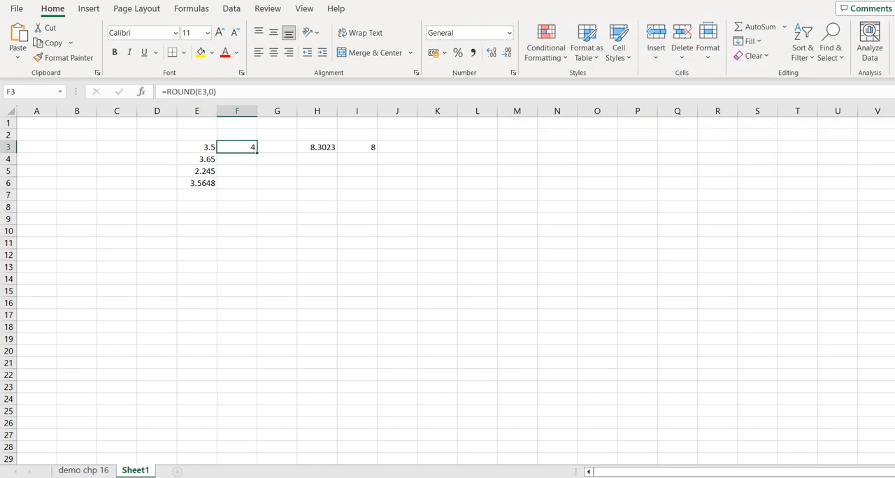
pyautogui.doubleClick(237, 147)
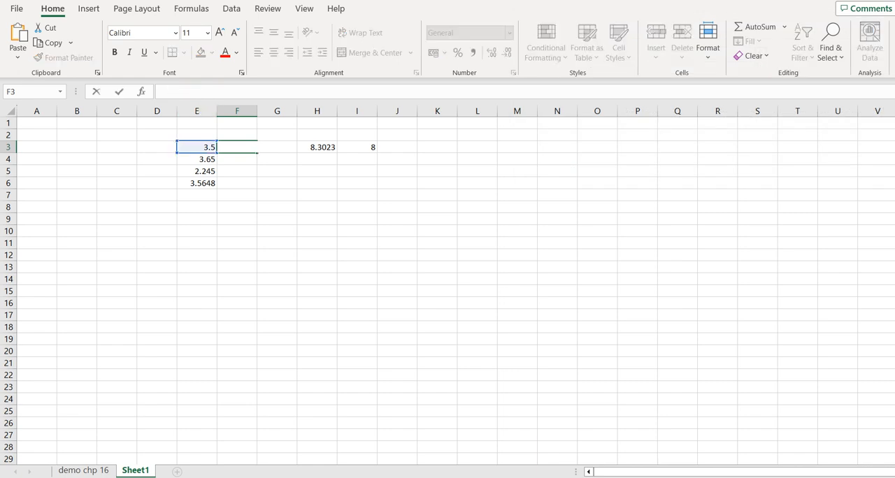
pyautogui.press('Escape')
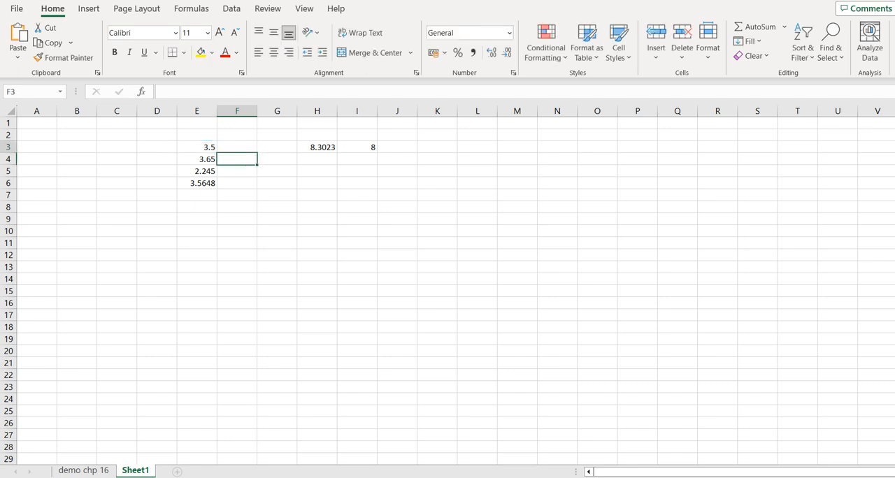
# - Try a ROUNDDOWN function in F3 on E3 with 0 and 1 digits, and cancel the formula
pyautogui.hotkey('shift', 'F3')
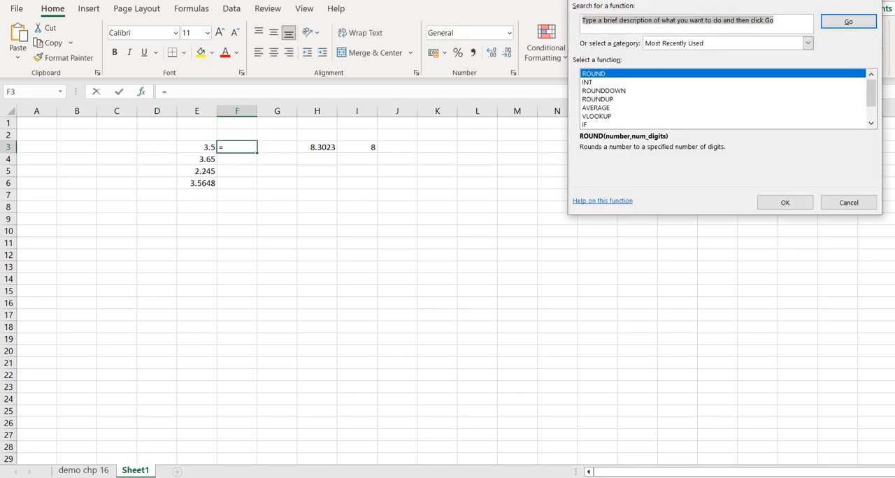
pyautogui.click(603, 90)
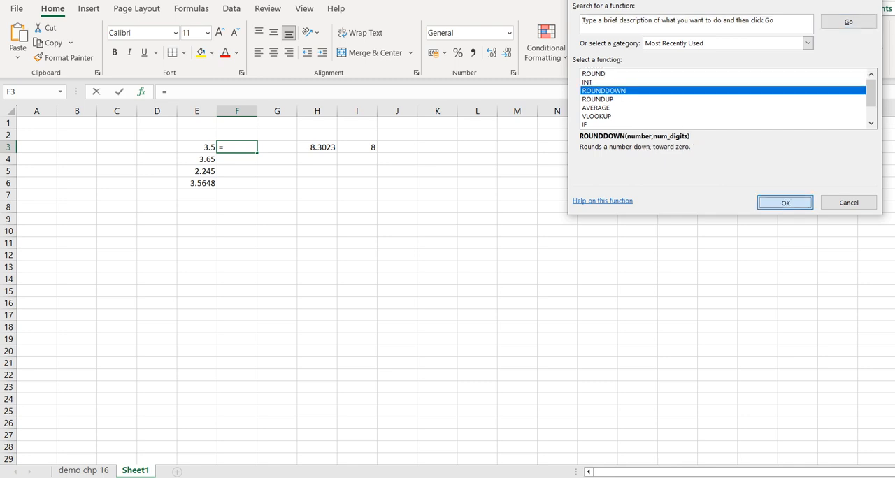
pyautogui.click(784, 203)
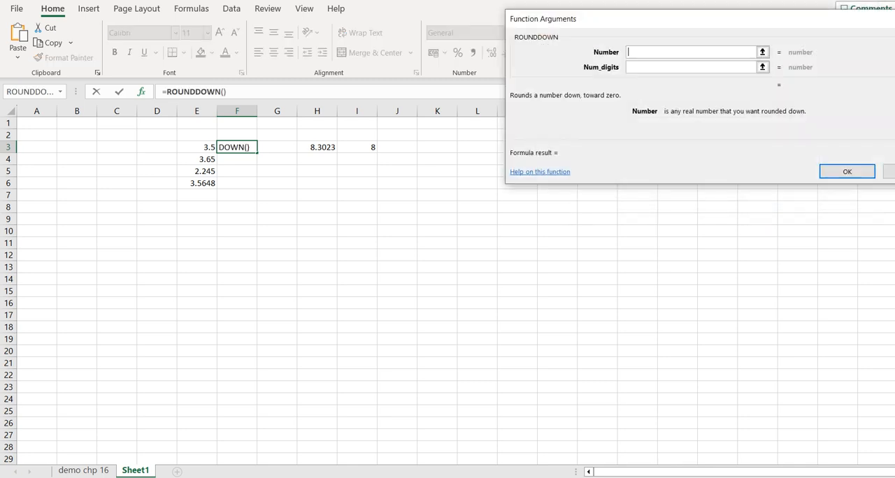
pyautogui.click(197, 147)
pyautogui.click(690, 67)
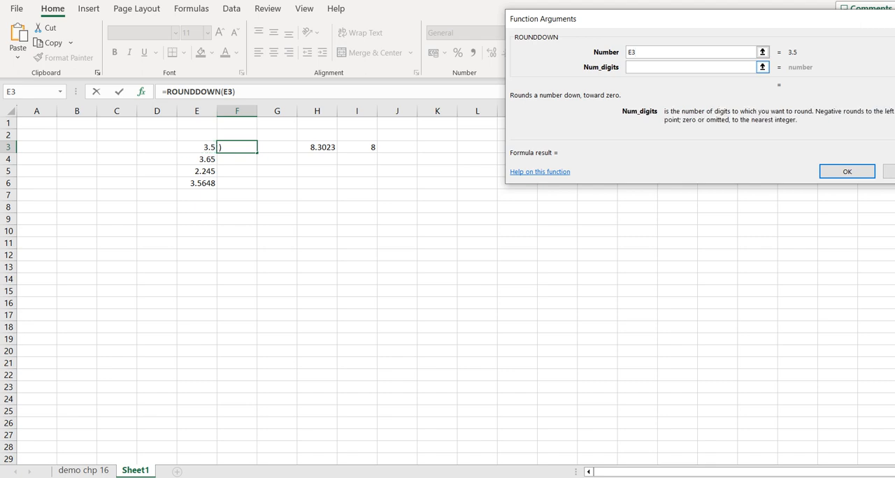
pyautogui.write('0')
pyautogui.press('BackSpace')
pyautogui.write('1')
pyautogui.press('BackSpace')
pyautogui.moveTo(699, 18); pyautogui.dragTo(602, 203)
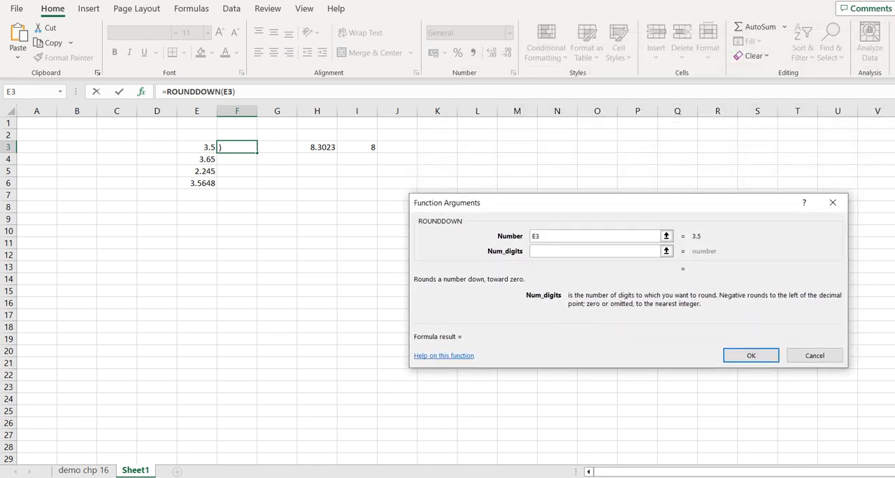
pyautogui.click(814, 355)
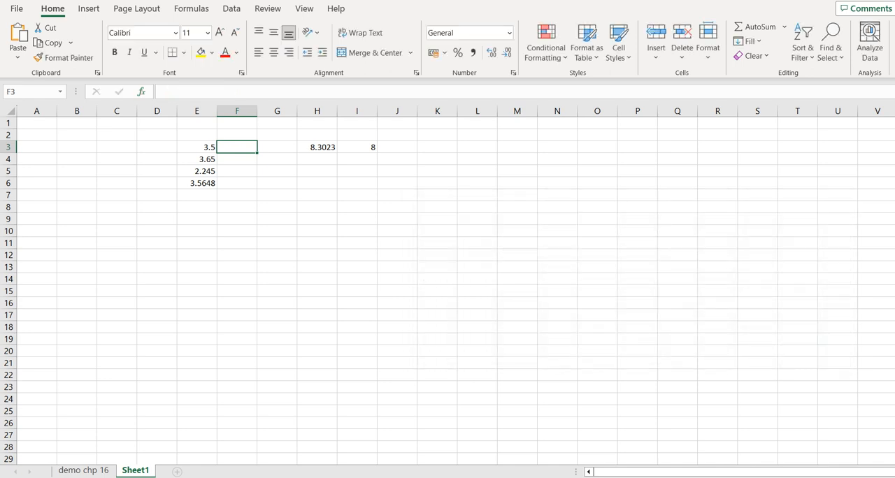
# - Insert a ROUNDUP function in F3 that rounds the number in E3 up to 0 digits
pyautogui.hotkey('shift', 'F3')
pyautogui.click(502, 283)
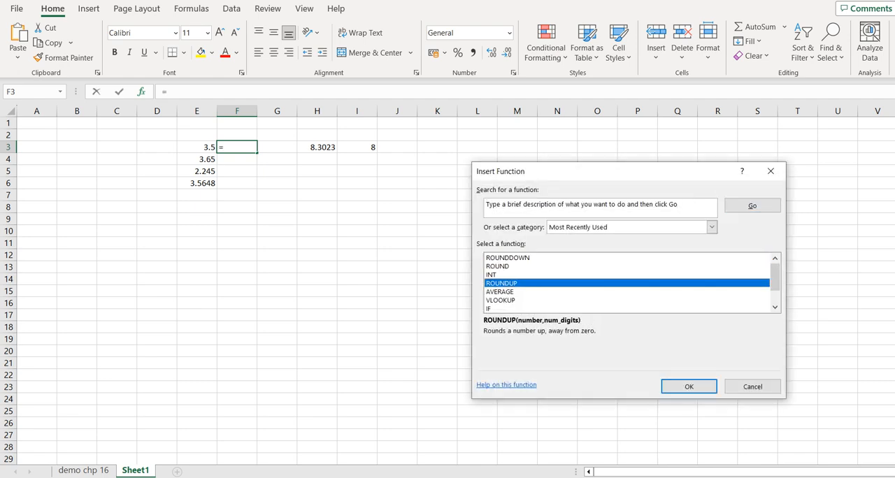
pyautogui.click(689, 387)
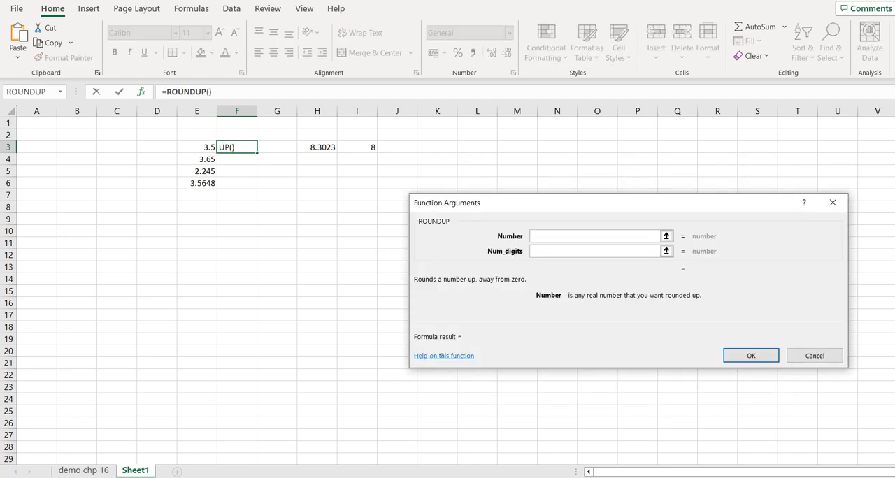
pyautogui.click(196, 147)
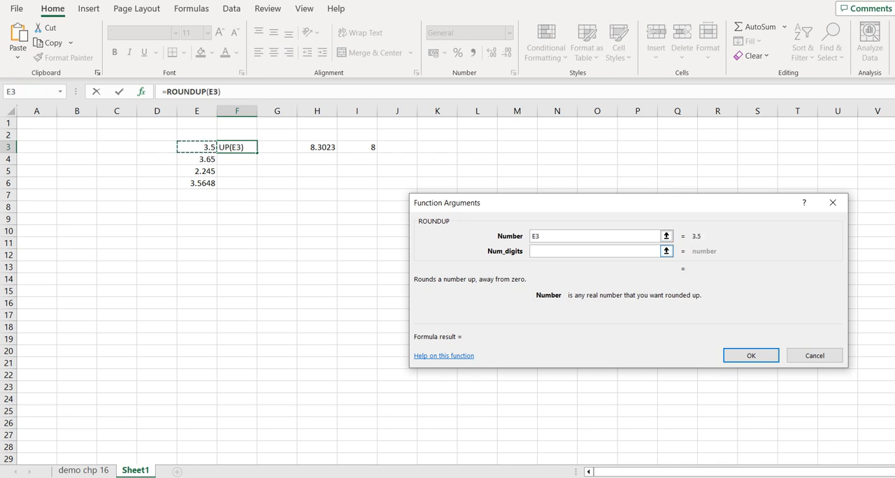
pyautogui.click(601, 251)
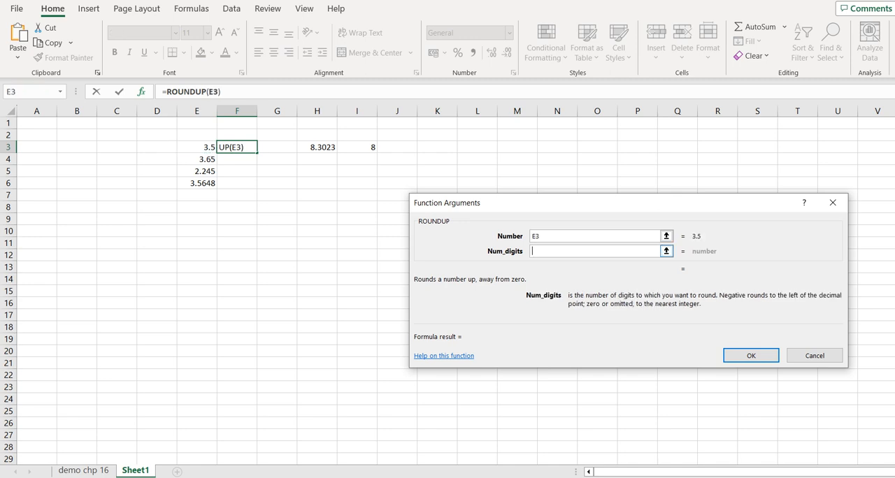
pyautogui.write('1')
pyautogui.press('BackSpace')
pyautogui.write('0')
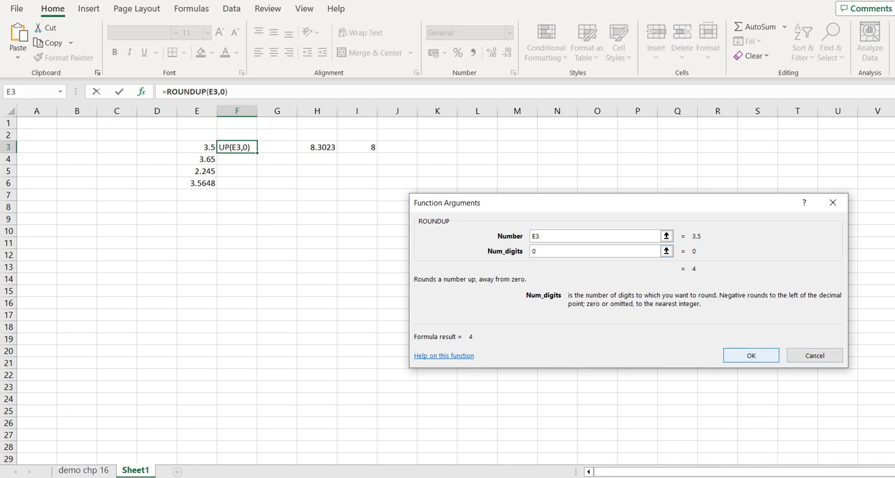
pyautogui.click(750, 355)
pyautogui.press('Return')
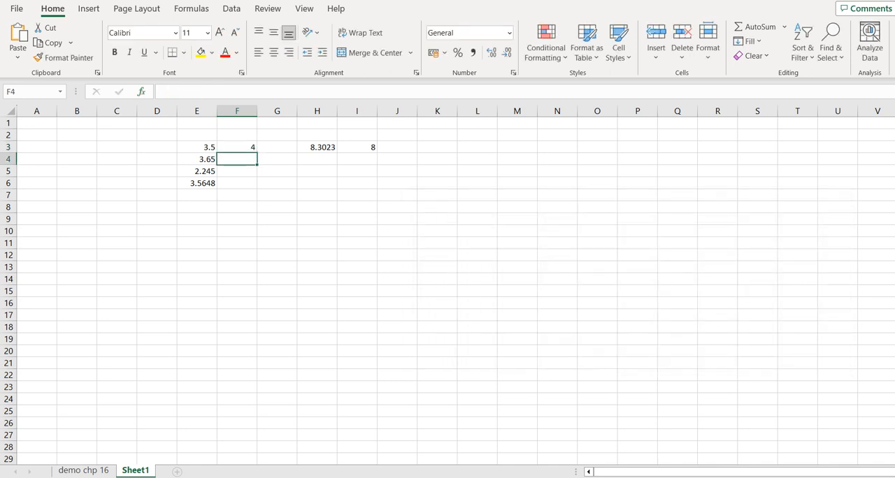
# - Insert a ROUNDUP function in F4 for the number in E4, trying 0 and 2 digits and settling on 1
pyautogui.hotkey('shift', 'F3')
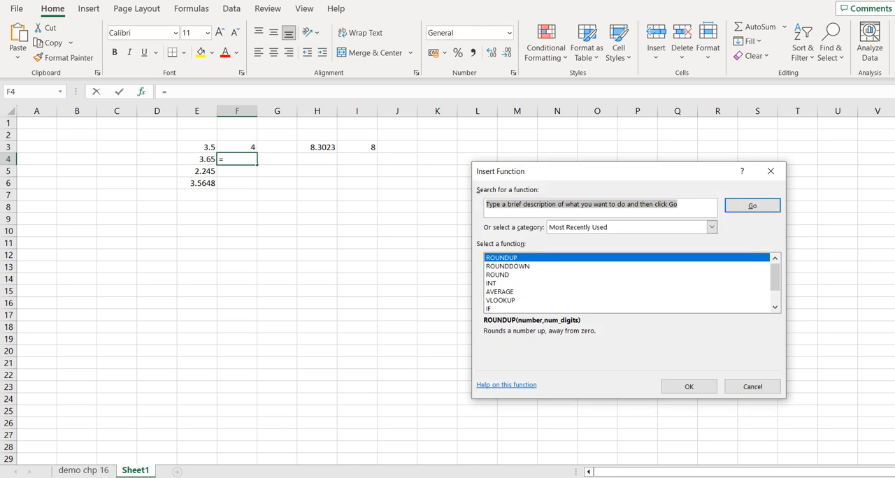
pyautogui.click(689, 386)
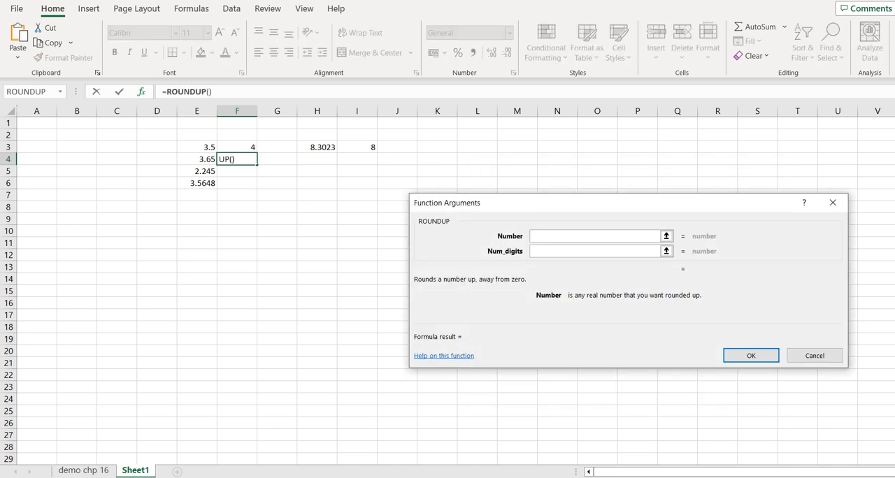
pyautogui.click(197, 159)
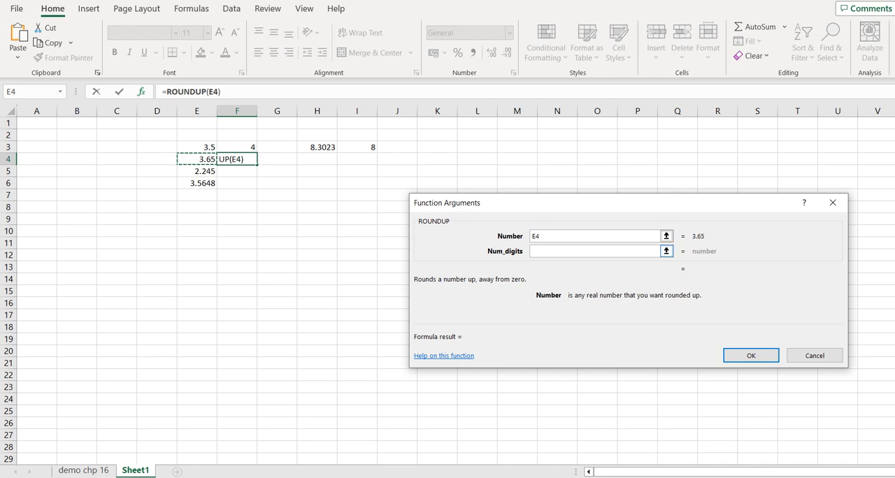
pyautogui.click(595, 250)
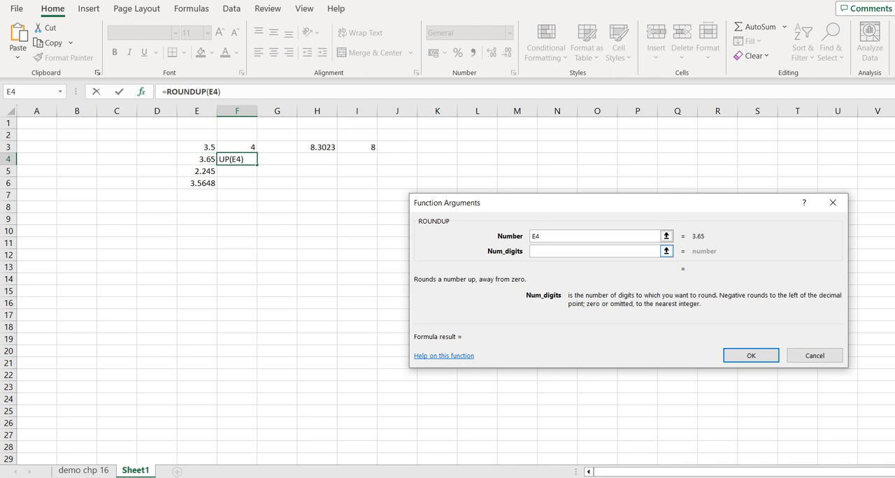
pyautogui.write('1')
pyautogui.press('BackSpace')
pyautogui.write('0')
pyautogui.press('BackSpace')
pyautogui.write('2')
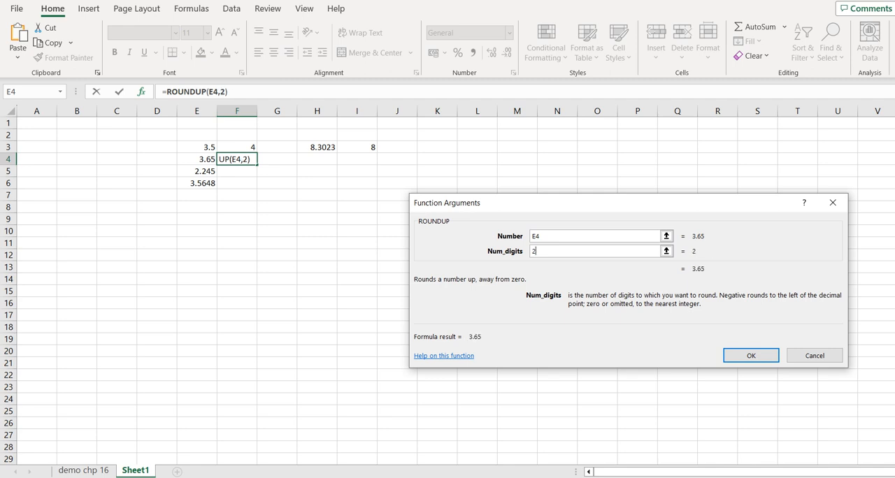
pyautogui.press('BackSpace')
pyautogui.write('1')
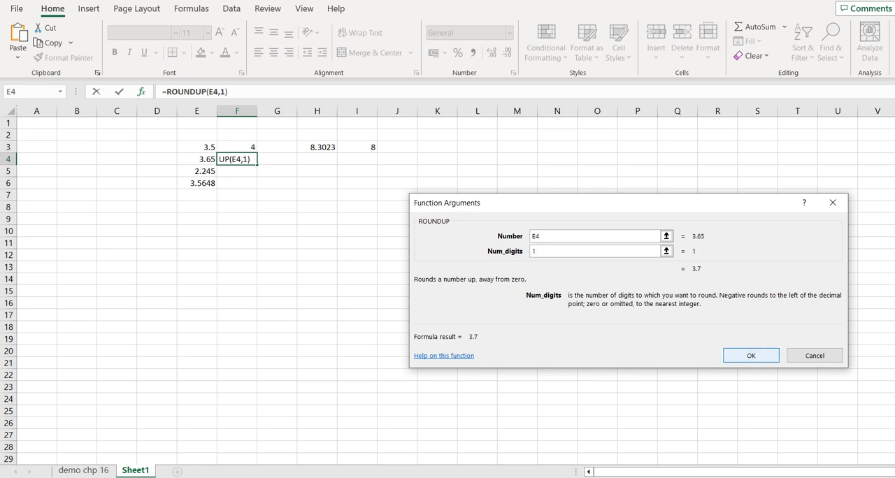
pyautogui.press('Return')
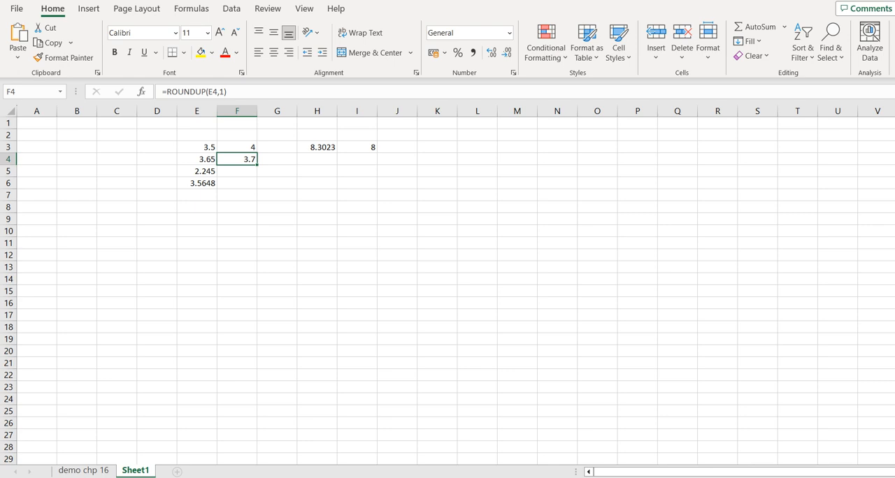
# - Insert a ROUND function in F5 for the number in E5, trying 2 digits and settling on 1
pyautogui.press('Down')
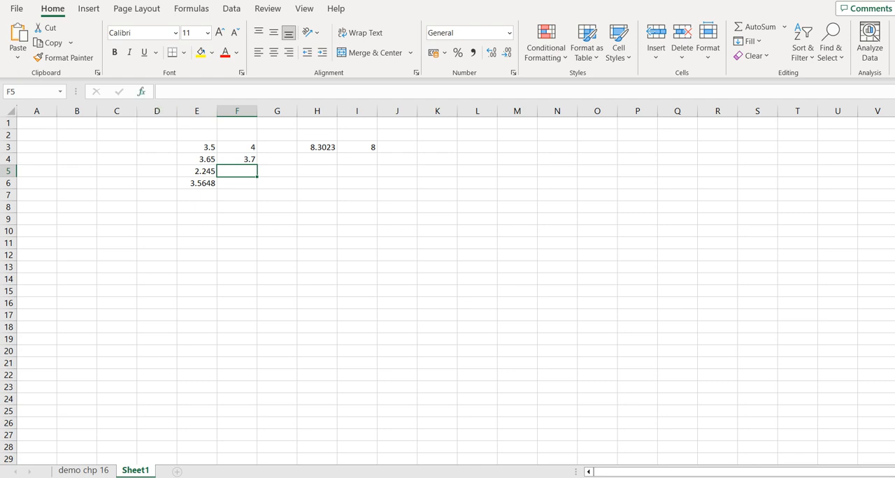
pyautogui.hotkey('shift', 'F3')
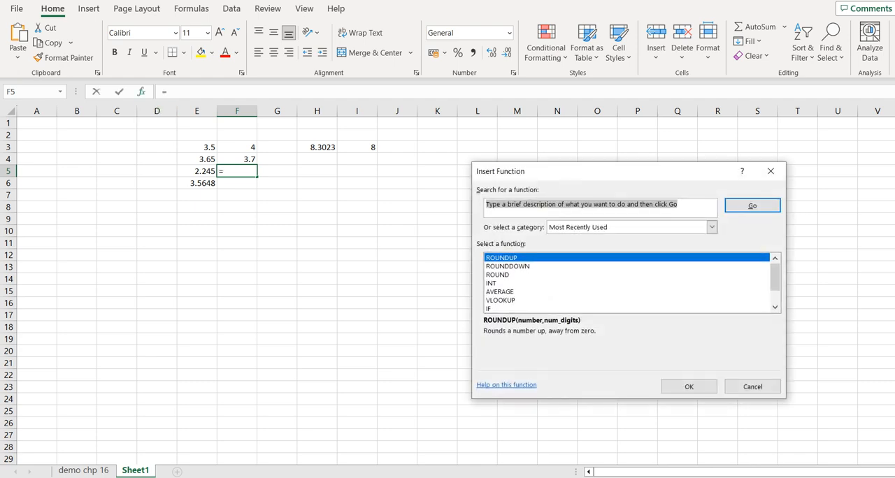
pyautogui.click(498, 275)
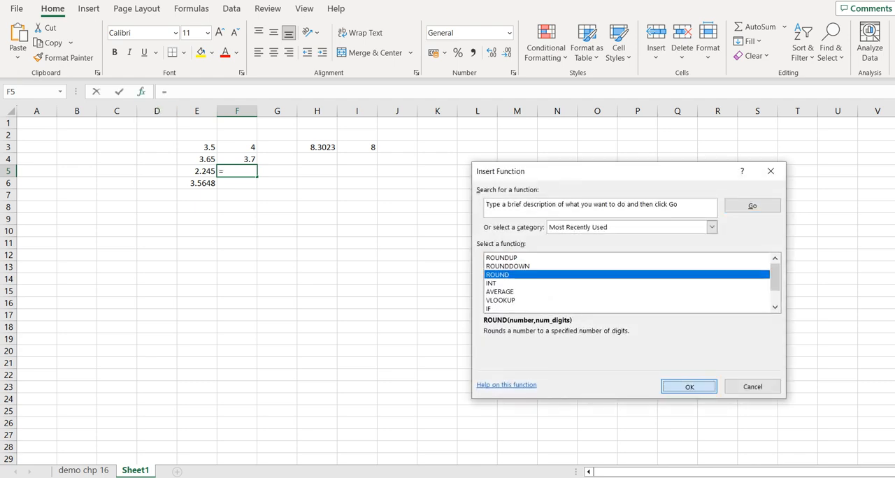
pyautogui.click(688, 387)
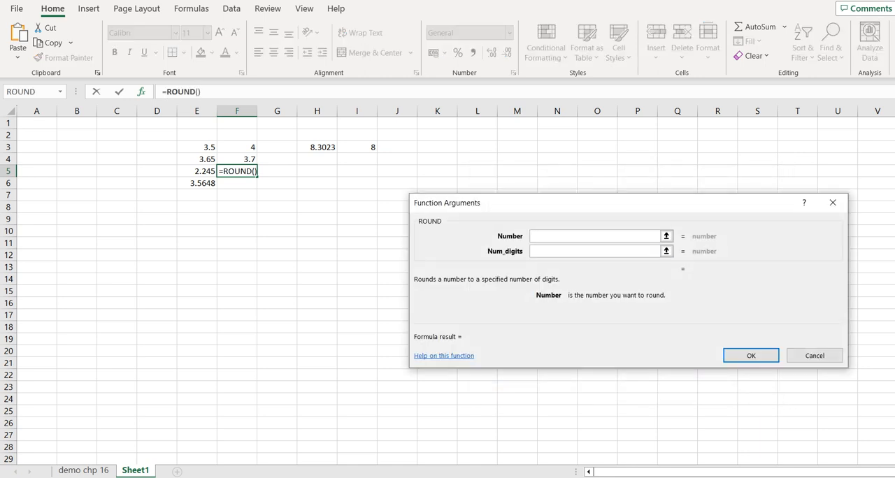
pyautogui.write('E5')
pyautogui.press('Tab')
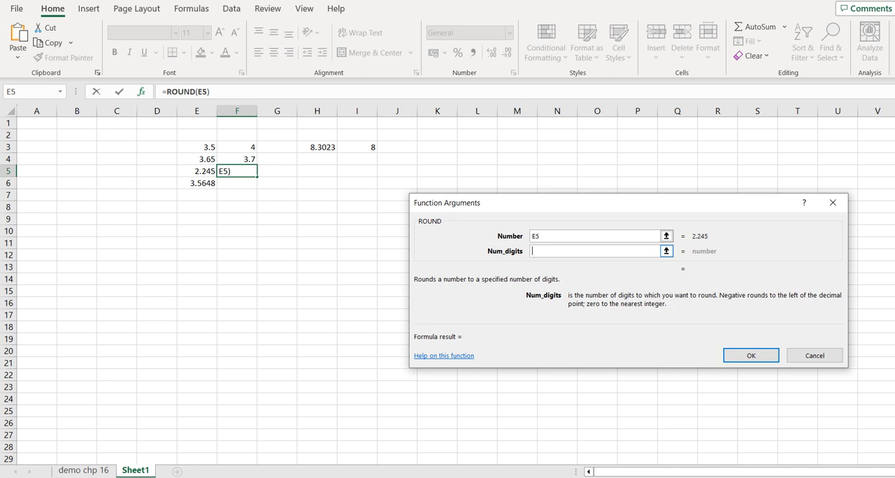
pyautogui.write('2')
pyautogui.press('BackSpace')
pyautogui.write('1')
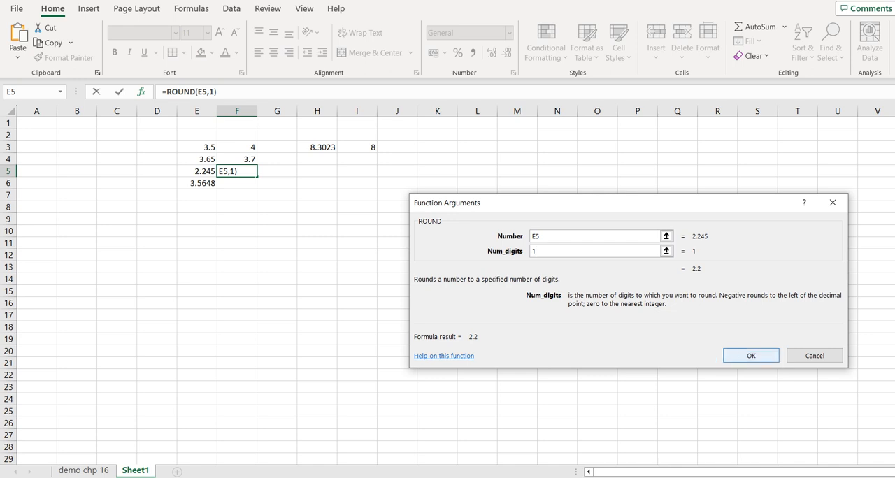
pyautogui.press('Return')
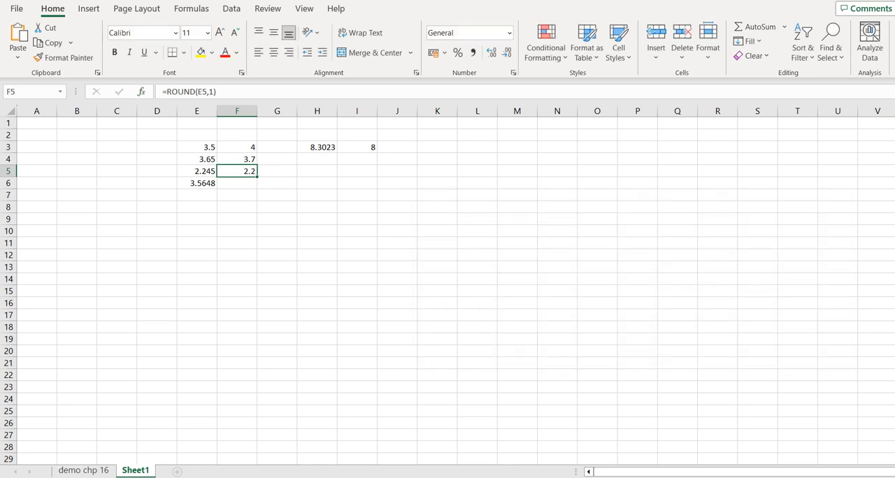
# - Set up a ROUNDDOWN function in F6 for the number in E6 with 3 digits
pyautogui.click(236, 183)
pyautogui.click(142, 92)
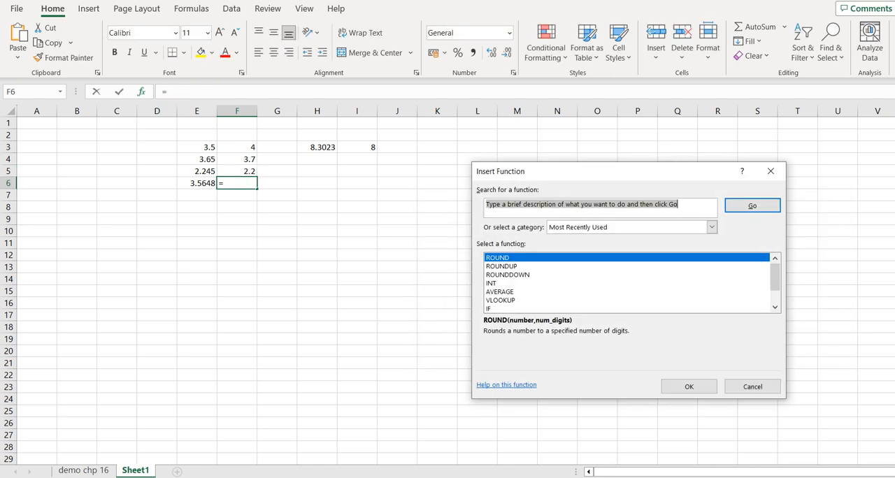
pyautogui.click(508, 275)
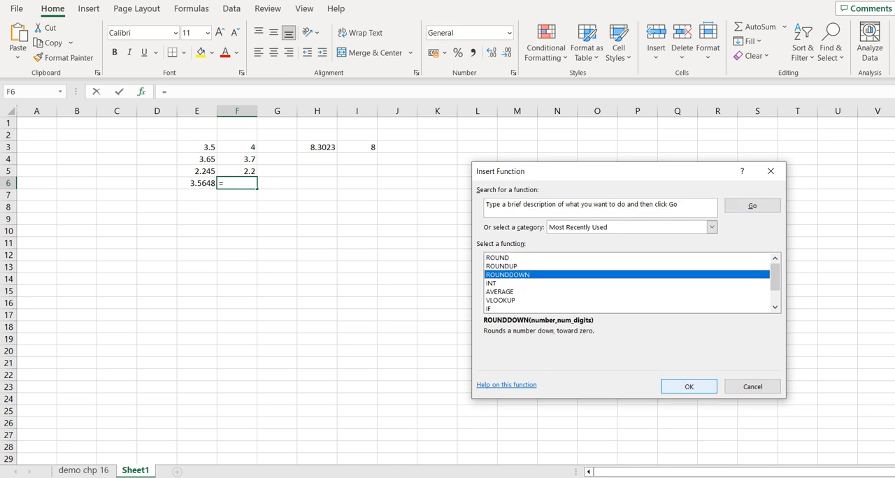
pyautogui.click(689, 386)
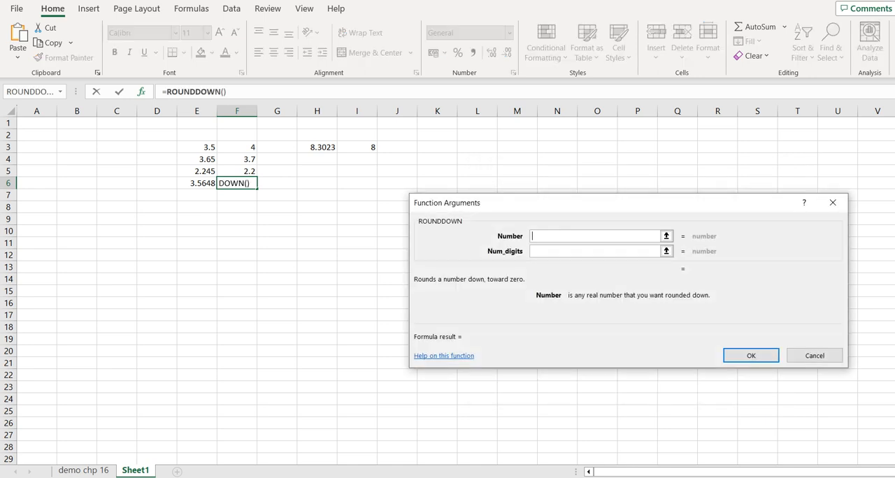
pyautogui.click(197, 183)
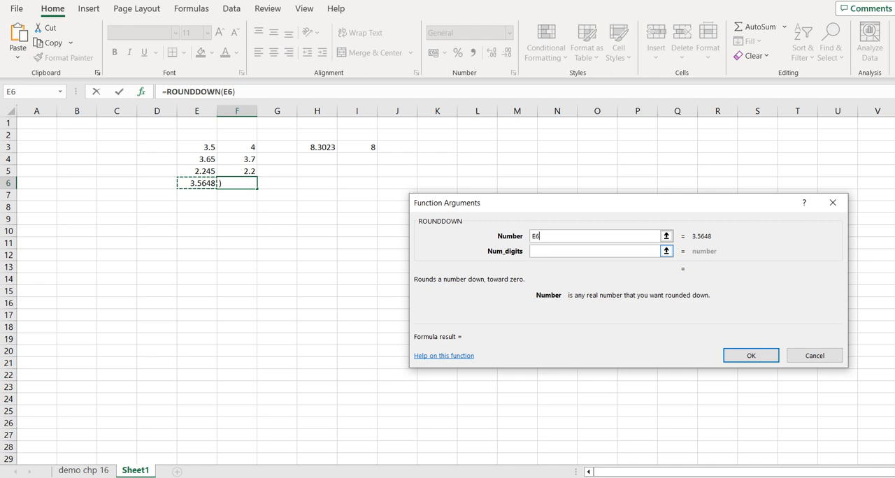
pyautogui.click(594, 251)
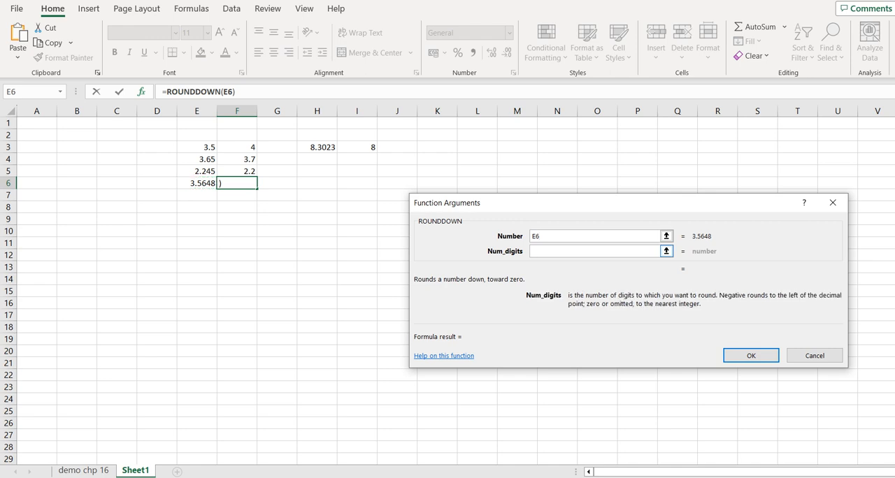
pyautogui.write('3')
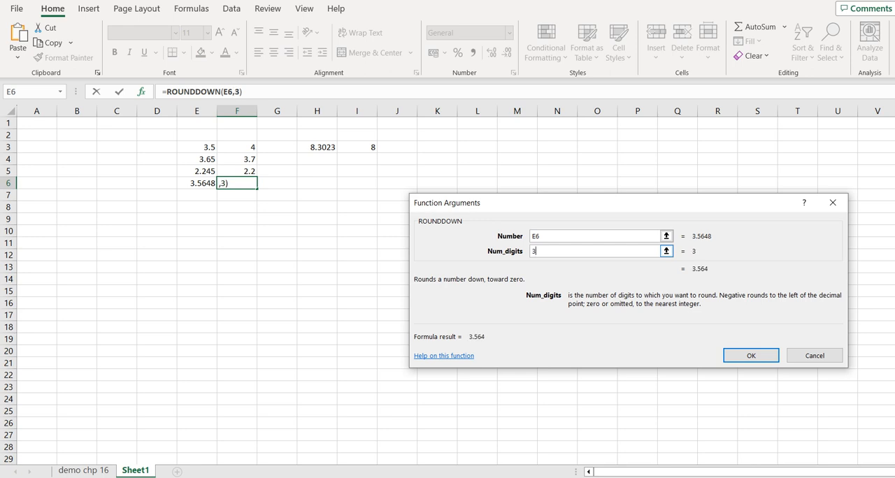
# - Try 2, 1 and 0 digits in the F6 ROUNDDOWN function, and enter the formula with 2 digits
pyautogui.press('BackSpace')
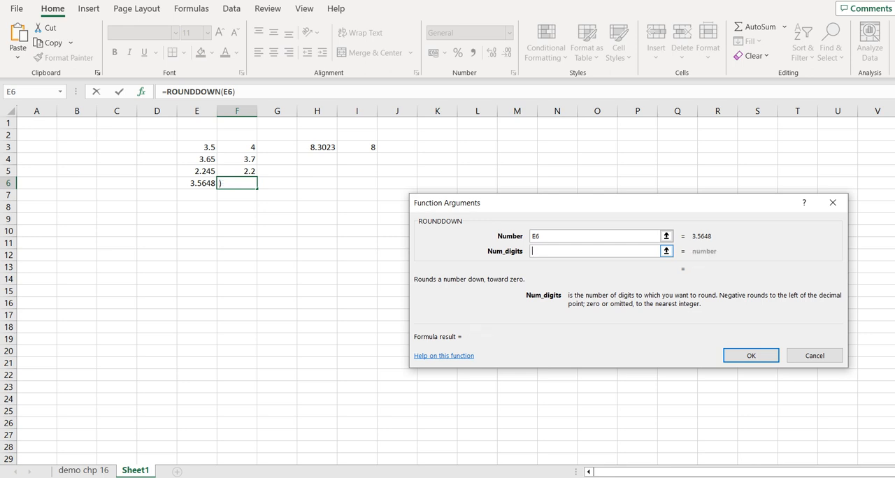
pyautogui.write('2')
pyautogui.press('BackSpace')
pyautogui.write('1')
pyautogui.press('BackSpace')
pyautogui.write('0')
pyautogui.press('BackSpace')
pyautogui.write('2')
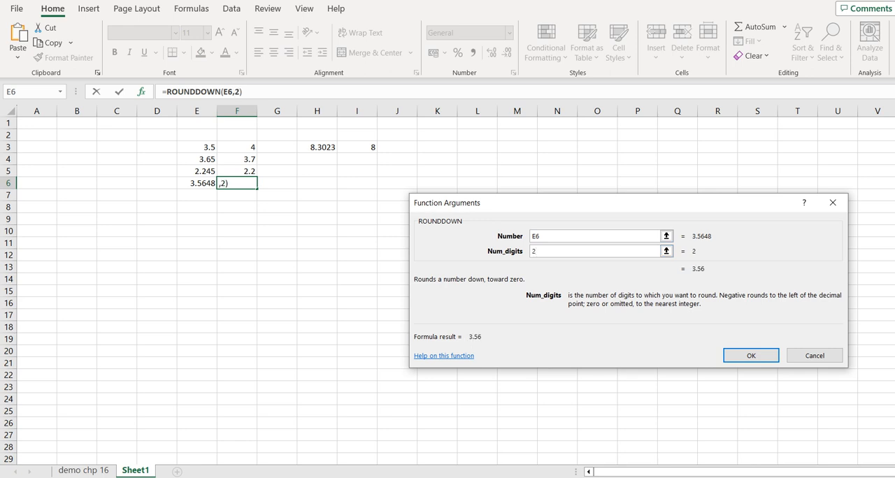
pyautogui.press('Return')
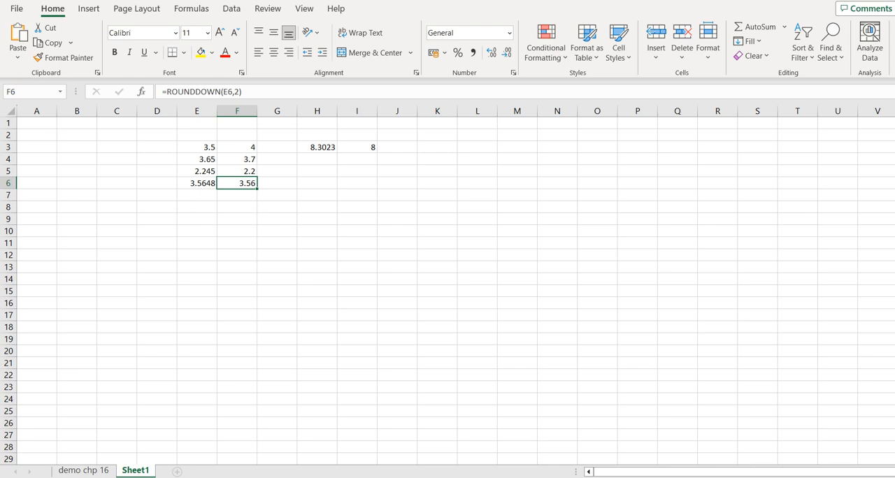
pyautogui.click(141, 91)
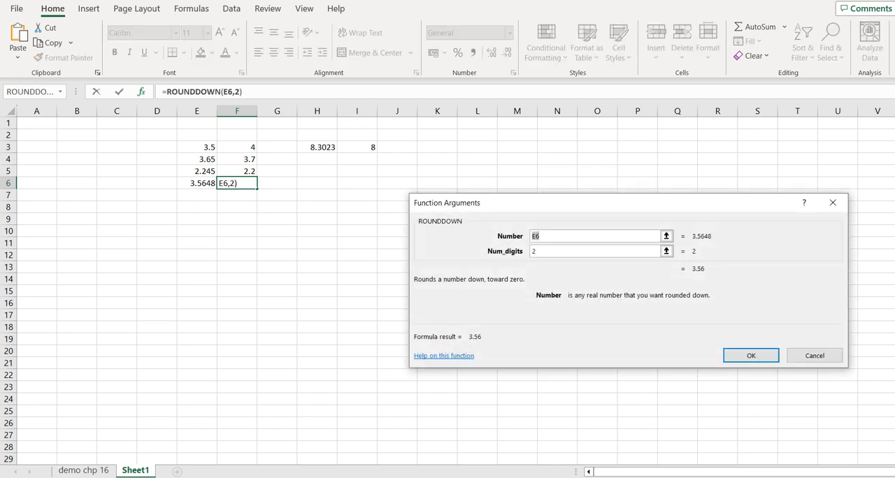
pyautogui.click(814, 356)
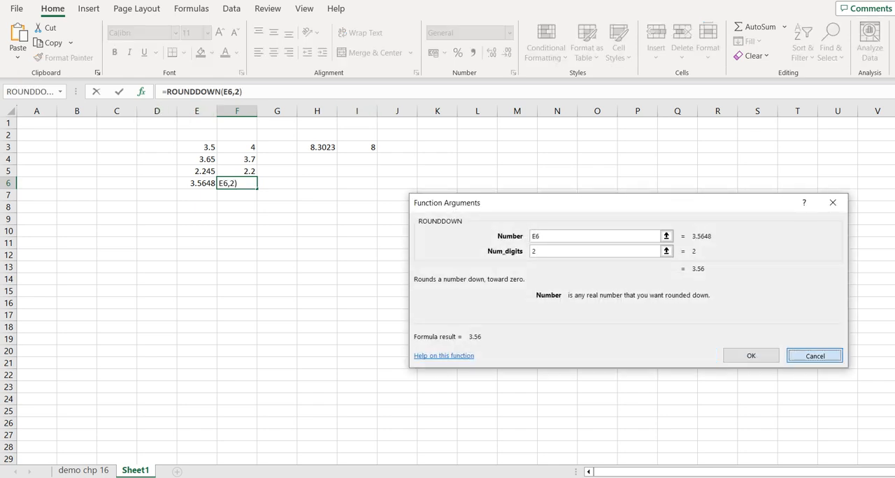
pyautogui.click(357, 242)
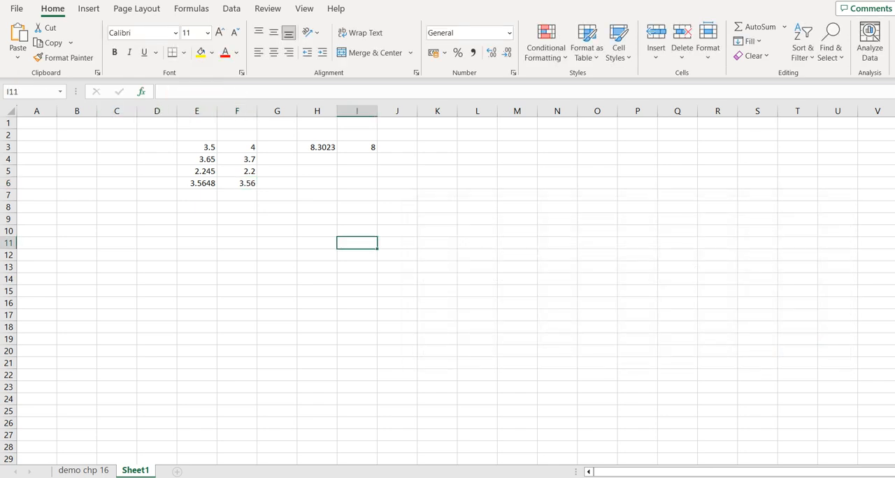
pyautogui.hotkey('shift', 'F3')
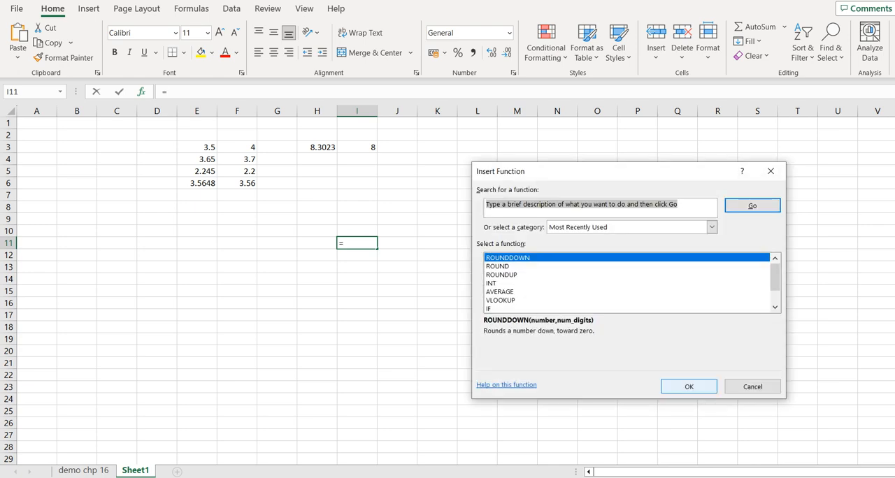
pyautogui.press('Return')
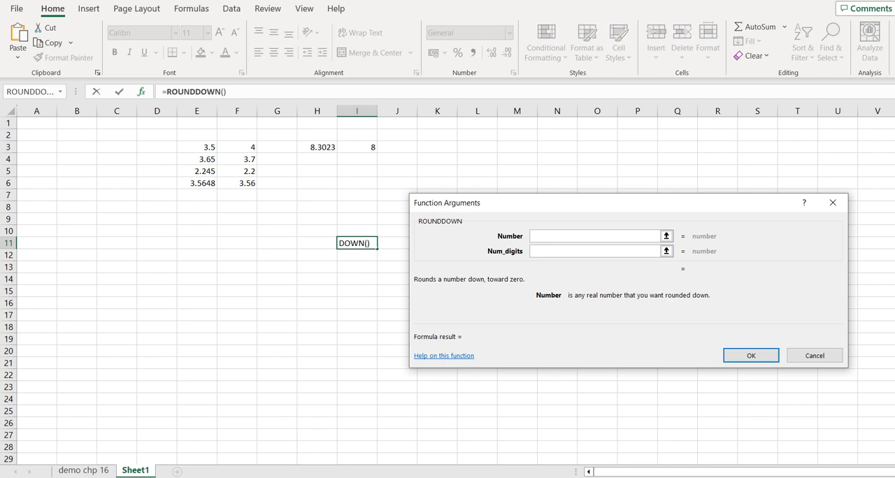
pyautogui.press('Escape')
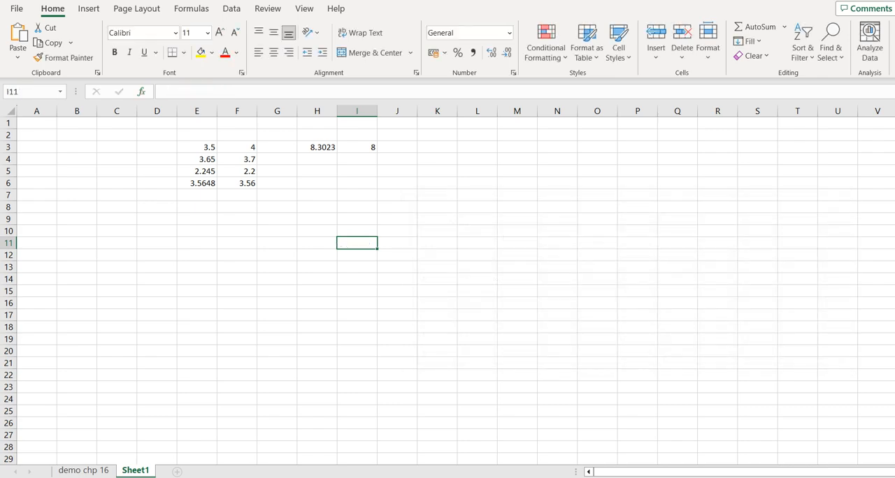